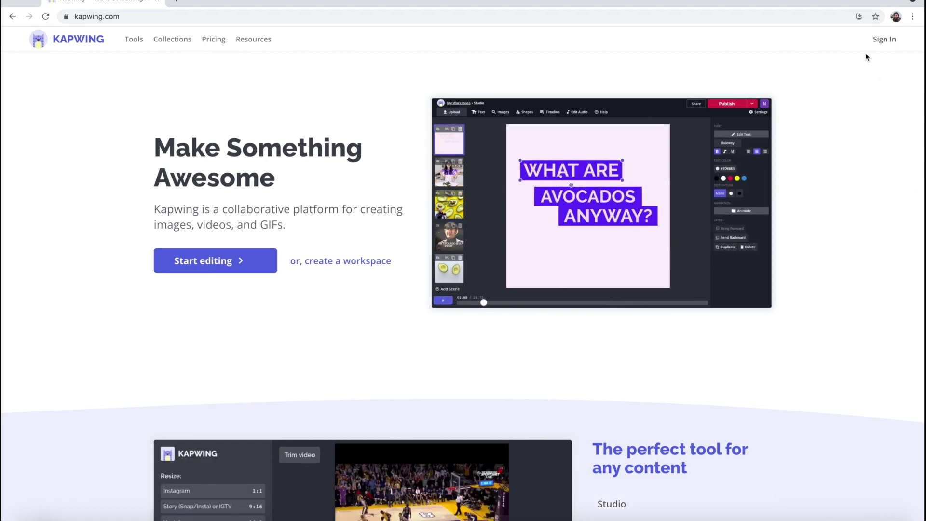
Step: Sign in to Kapwing with Google and create a new Studio project
{"action": "left_click", "coordinate": [886, 41]}
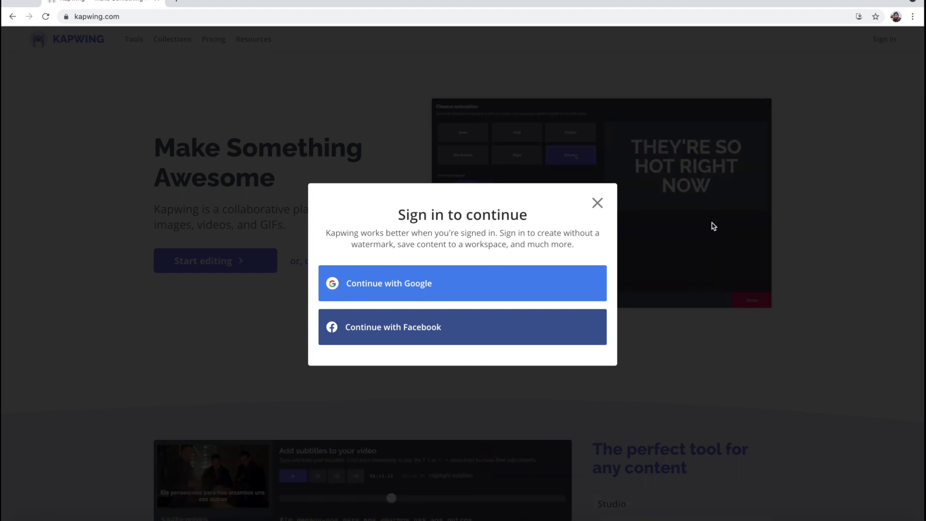
{"action": "left_click", "coordinate": [474, 278]}
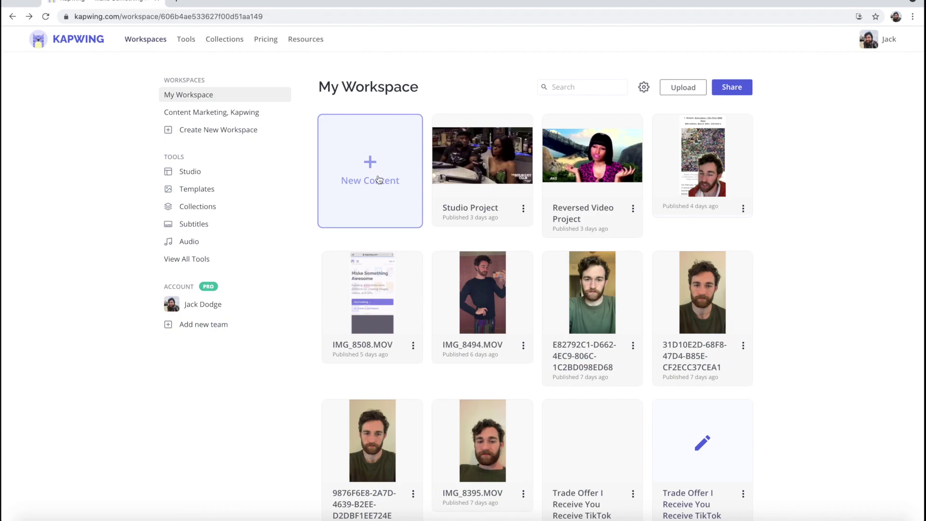
{"action": "left_click", "coordinate": [362, 176]}
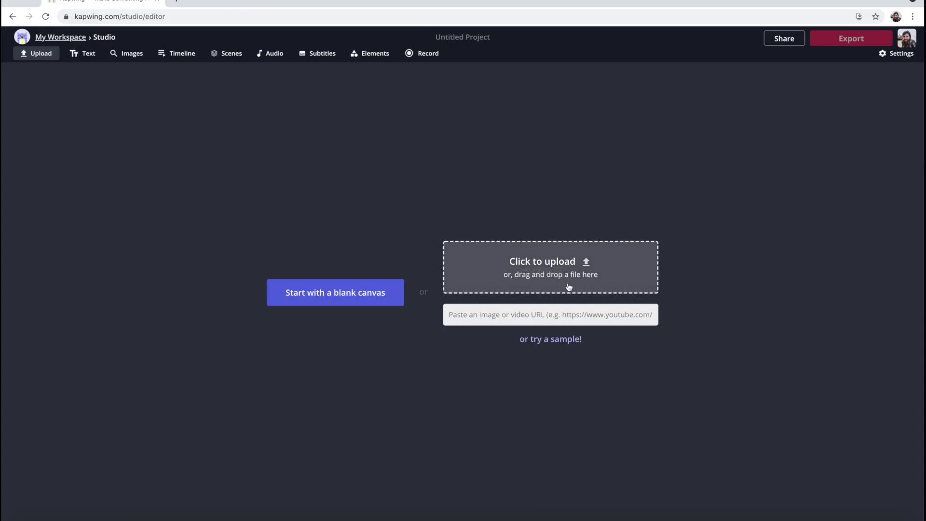
Step: Open the file browser to upload media into the new project
{"action": "left_click", "coordinate": [569, 286]}
{"action": "left_click", "coordinate": [386, 88]}
{"action": "left_click", "coordinate": [599, 242]}
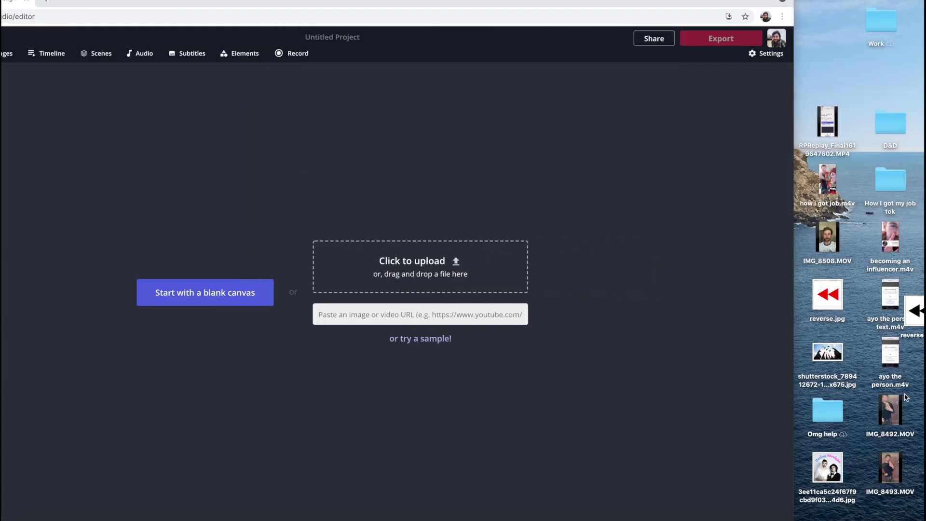
Step: Upload IMG_8492.MOV and use Detach Audio to put its sound on a separate track
{"action": "left_click_drag", "start_coordinate": [899, 410], "coordinate": [467, 270]}
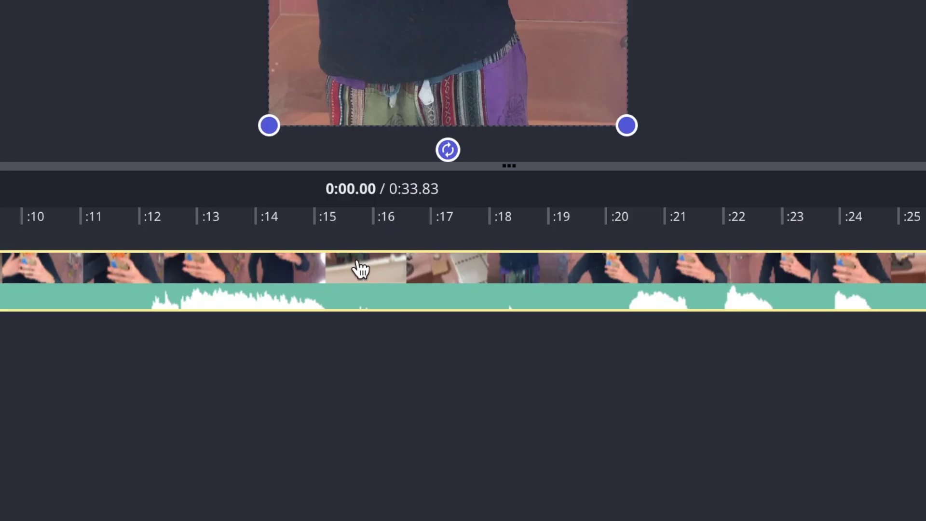
{"action": "right_click", "coordinate": [360, 269]}
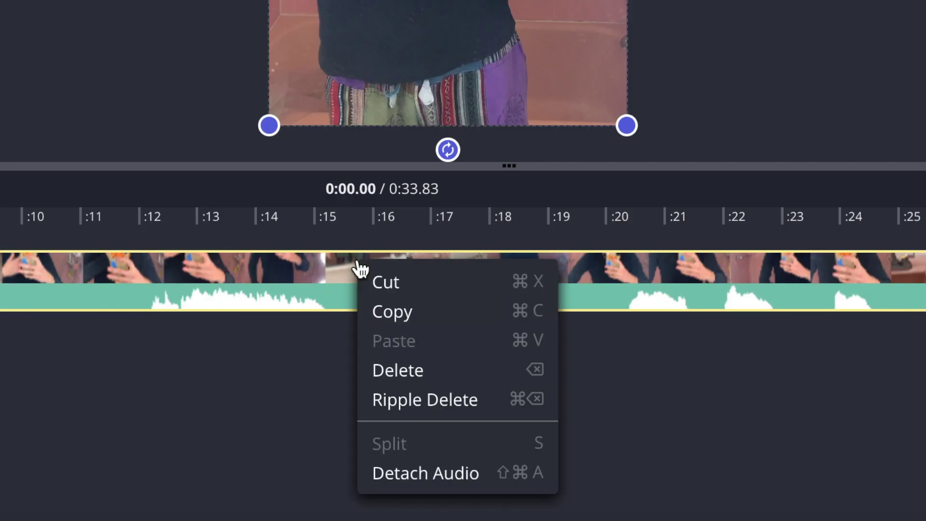
{"action": "left_click", "coordinate": [424, 473]}
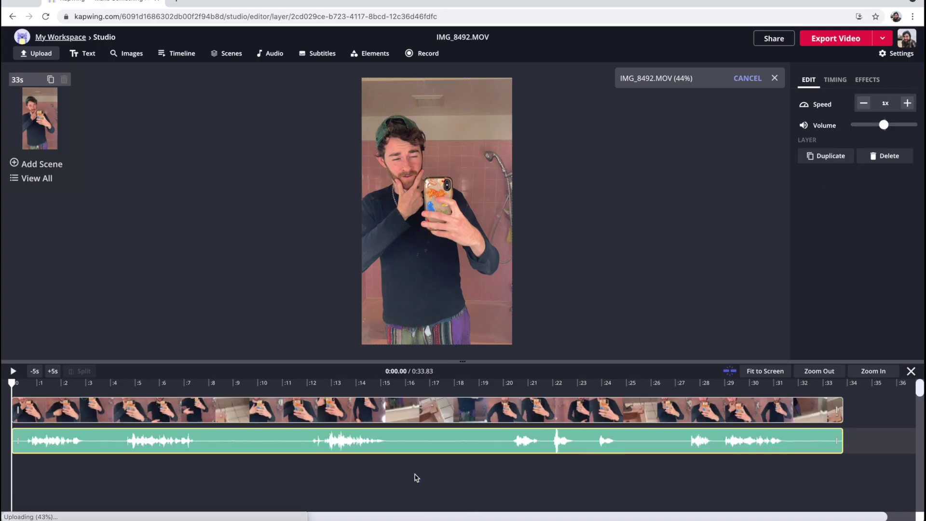
{"action": "left_click", "coordinate": [351, 459]}
{"action": "left_click", "coordinate": [381, 441]}
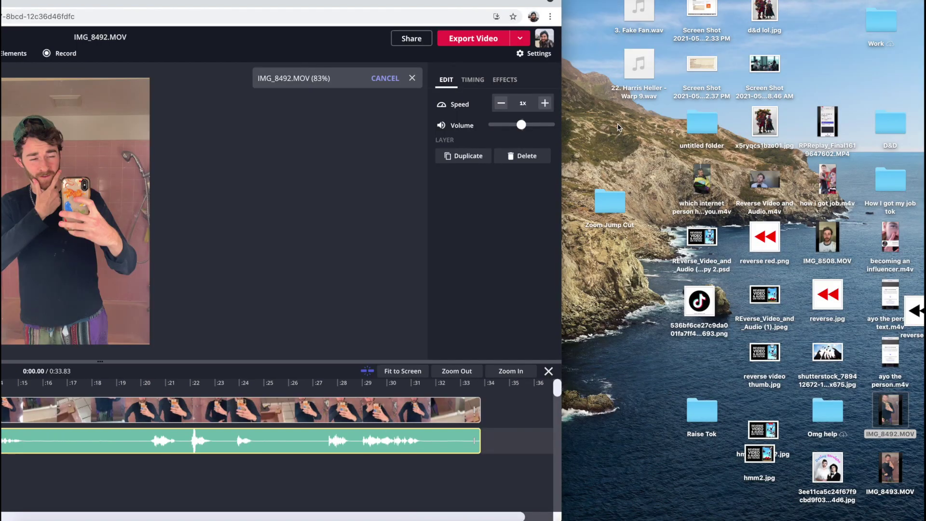
Step: Add both music files, cut the first at the playhead, and place the second right after it
{"action": "left_click_drag", "start_coordinate": [619, 128], "coordinate": [660, 29]}
{"action": "left_click_drag", "start_coordinate": [638, 65], "coordinate": [151, 449]}
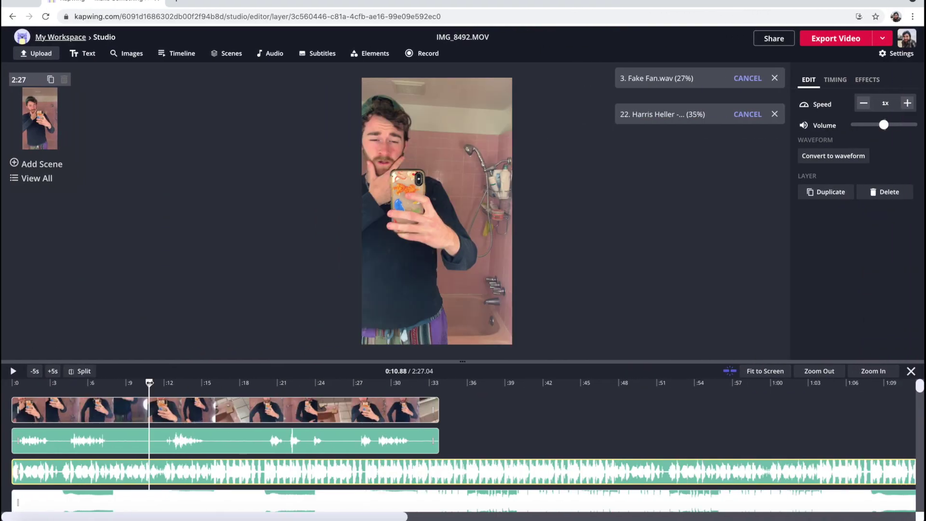
{"action": "scroll", "coordinate": [463, 443], "scroll_direction": "down", "scroll_amount": 1}
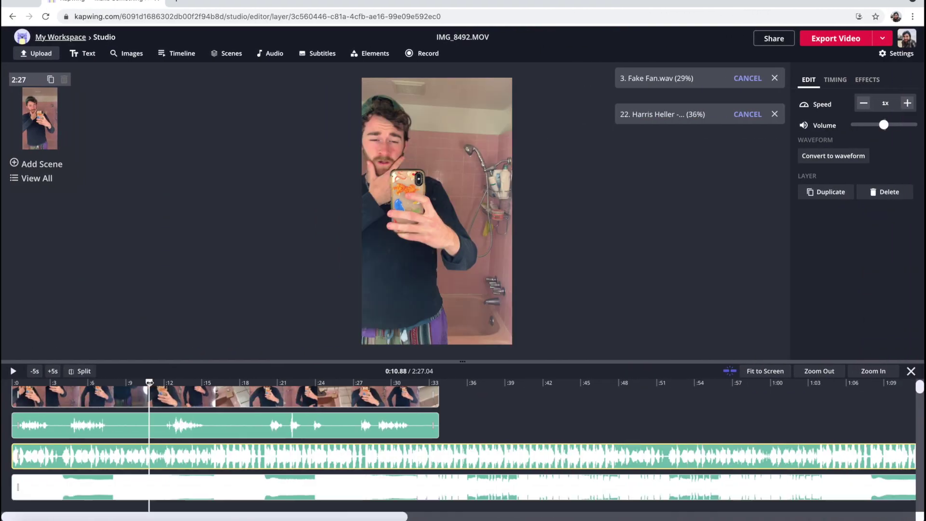
{"action": "key", "text": "s"}
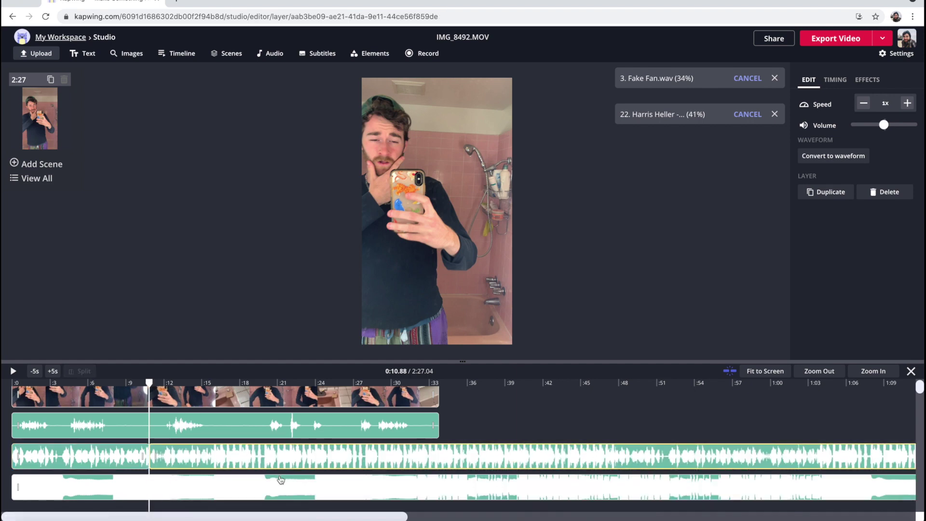
{"action": "key", "text": "Delete"}
{"action": "mouse_move", "coordinate": [144, 494]}
{"action": "left_mouse_down"}
{"action": "mouse_move", "coordinate": [317, 469]}
{"action": "mouse_move", "coordinate": [281, 463]}
{"action": "left_mouse_up"}
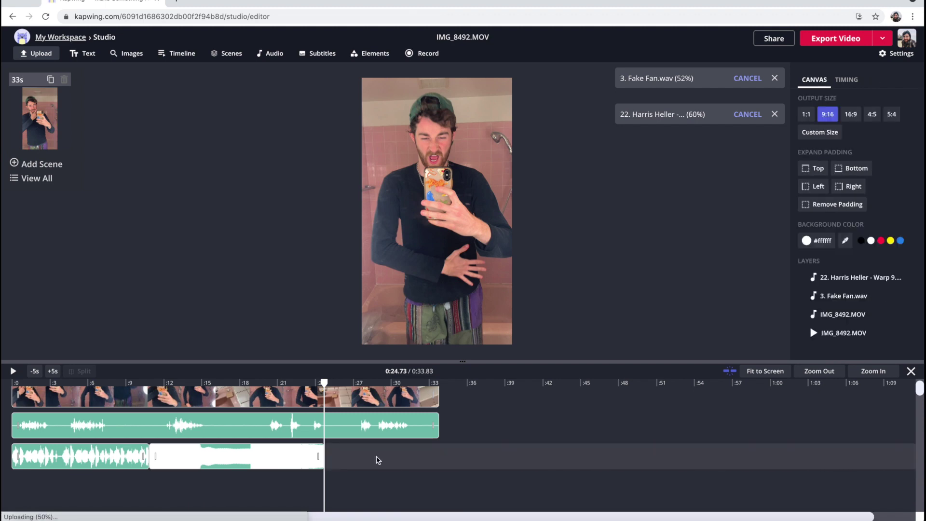
{"action": "left_click", "coordinate": [140, 383]}
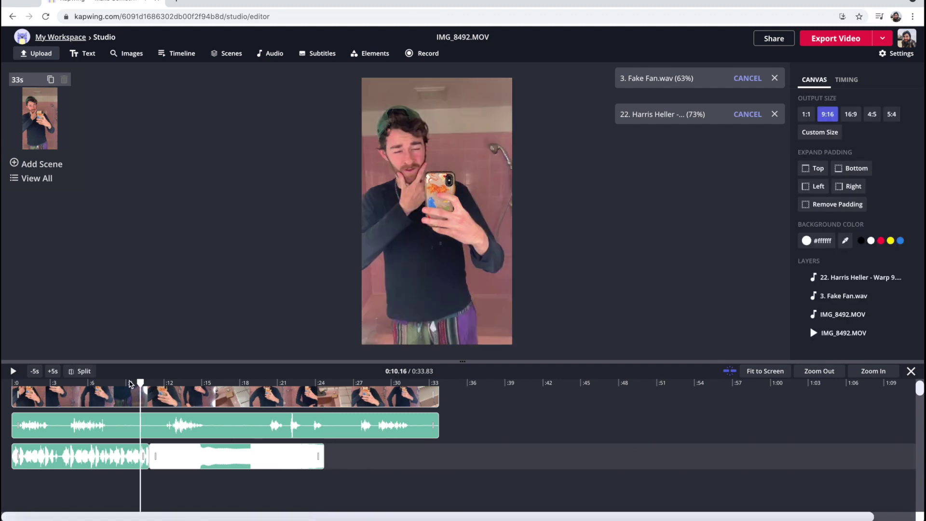
Step: Preview the edit and set the detached video audio's Volume to 0
{"action": "key", "text": "space"}
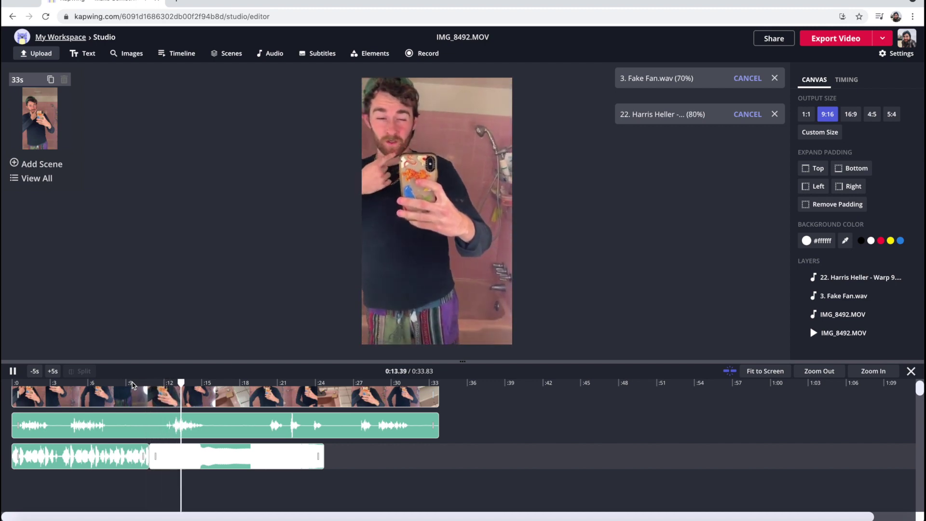
{"action": "left_click", "coordinate": [210, 426]}
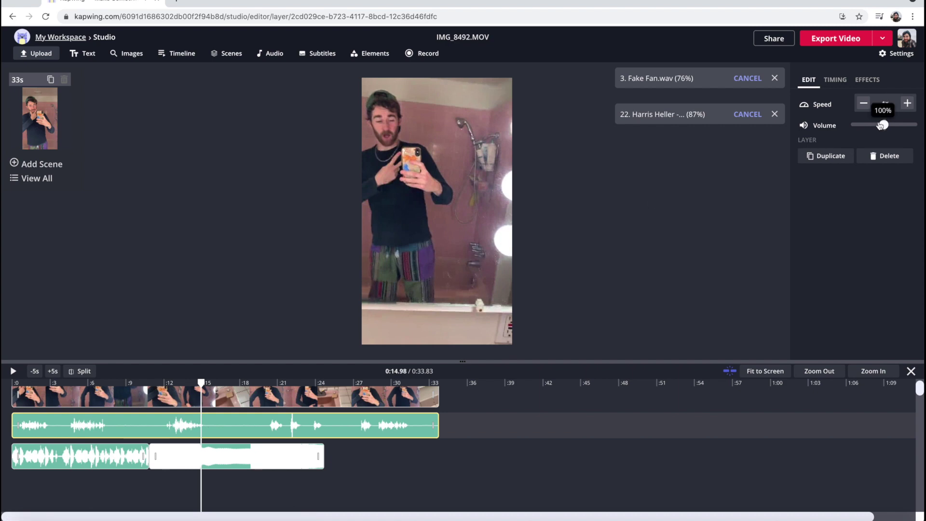
{"action": "left_click_drag", "start_coordinate": [881, 126], "coordinate": [855, 125]}
{"action": "left_click", "coordinate": [143, 382]}
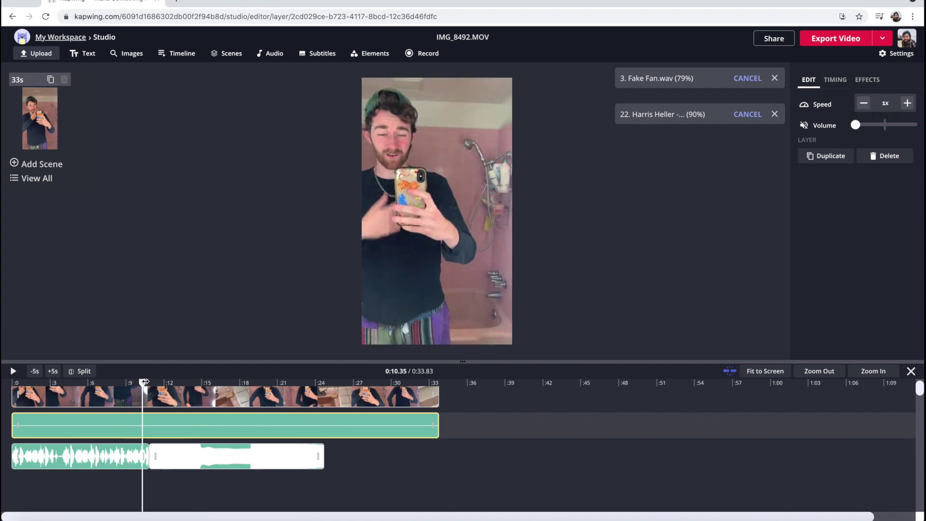
{"action": "key", "text": "space"}
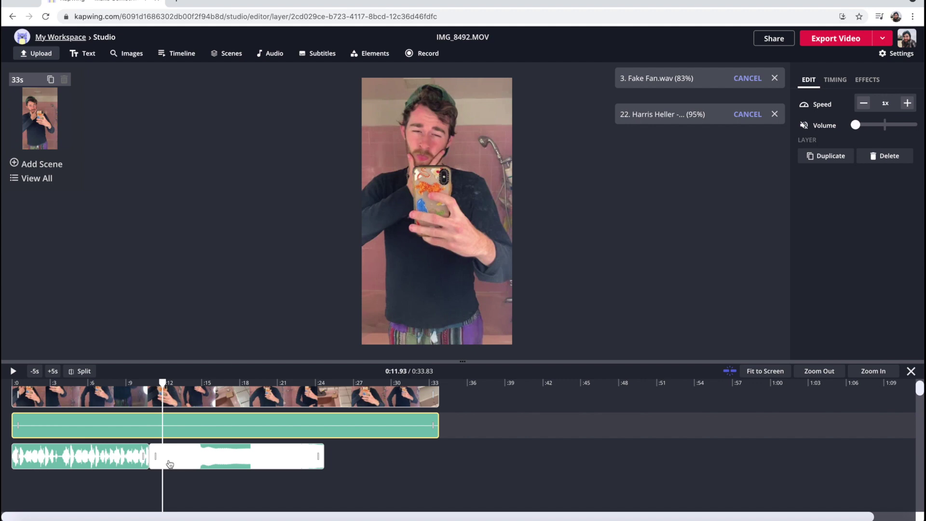
Step: Apply a Fade effect at Default speed to the first music clip's Outro
{"action": "left_click", "coordinate": [113, 454]}
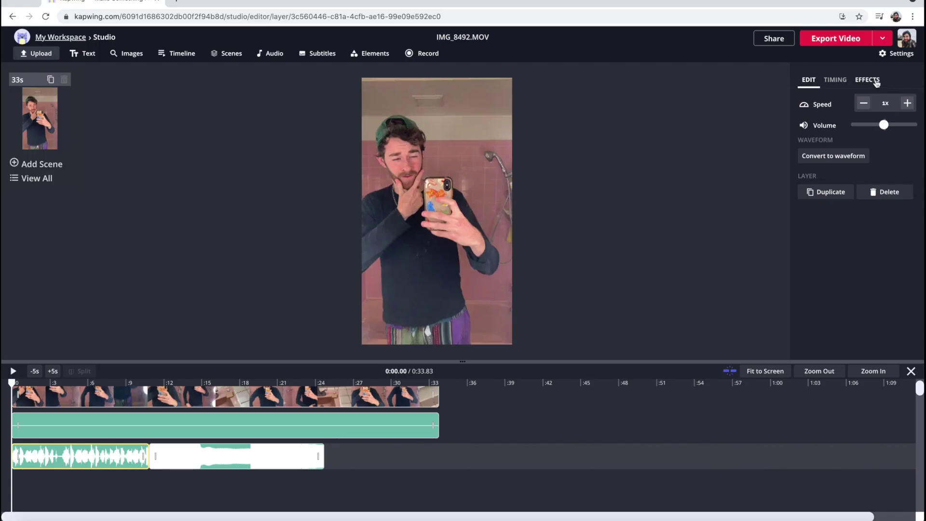
{"action": "left_click", "coordinate": [867, 80]}
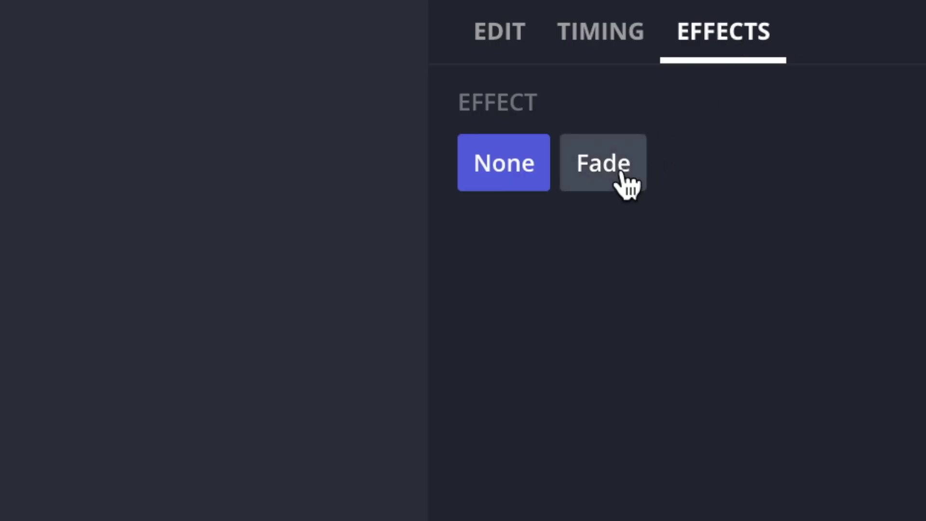
{"action": "left_click", "coordinate": [627, 186]}
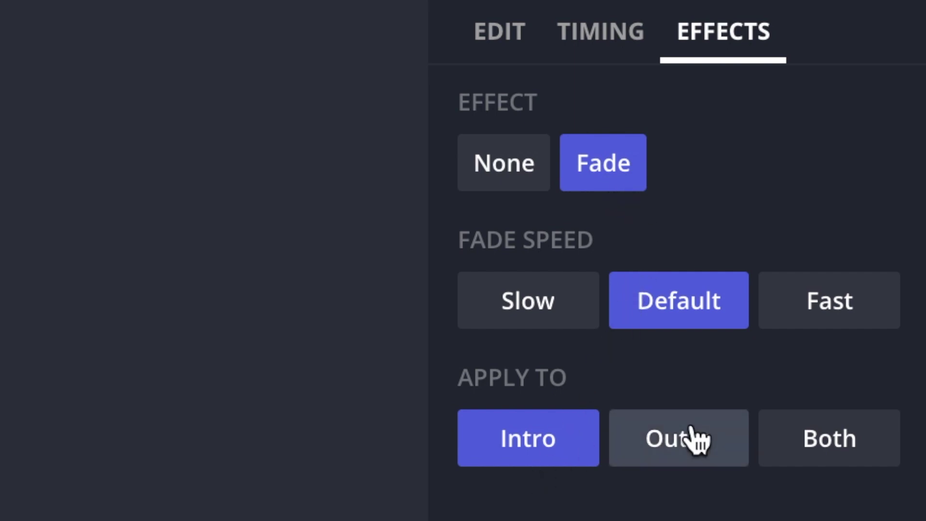
{"action": "left_click", "coordinate": [722, 464]}
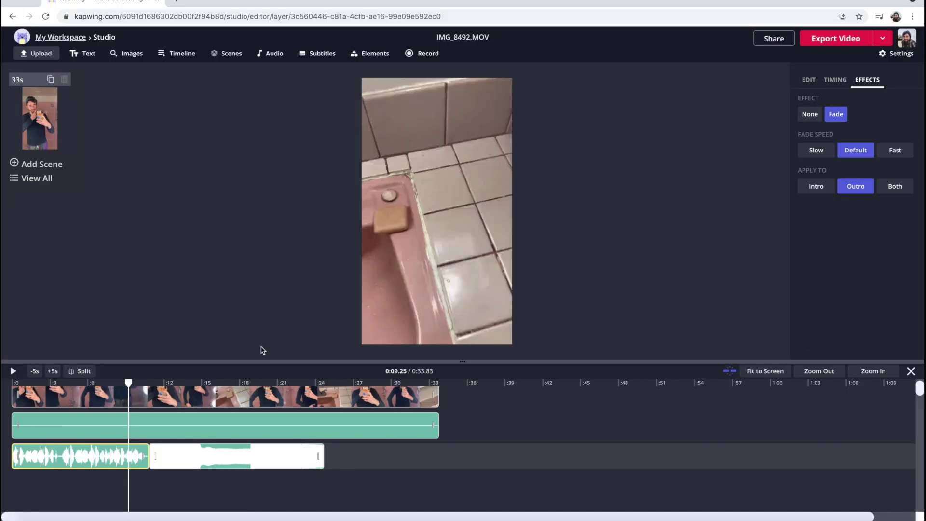
Step: Add an Intro fade to the second music clip, preview the crossfade near 0:08.8, and make it slow
{"action": "left_click", "coordinate": [156, 453]}
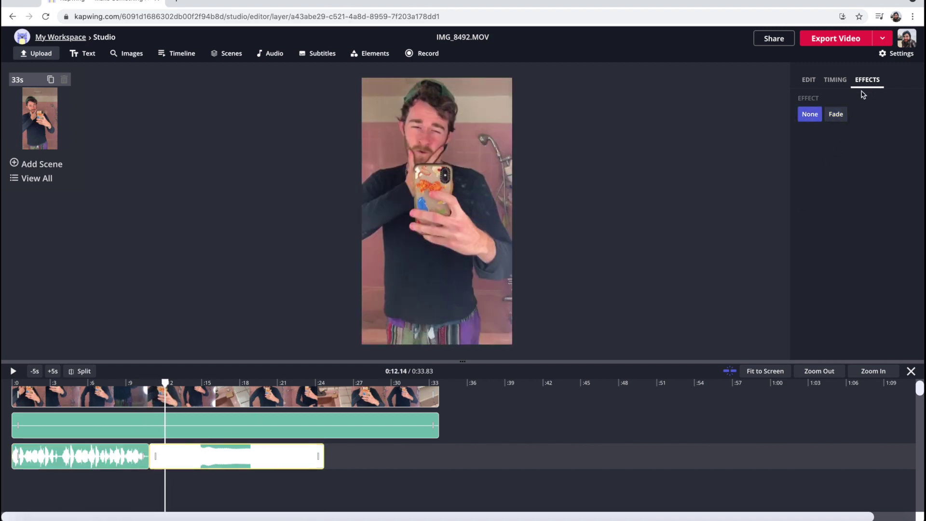
{"action": "left_click", "coordinate": [837, 115]}
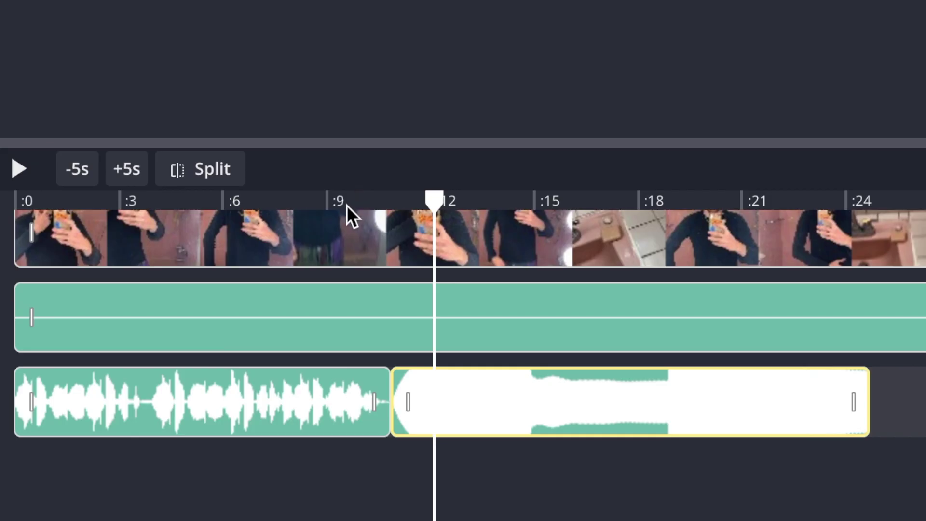
{"action": "left_click", "coordinate": [136, 383]}
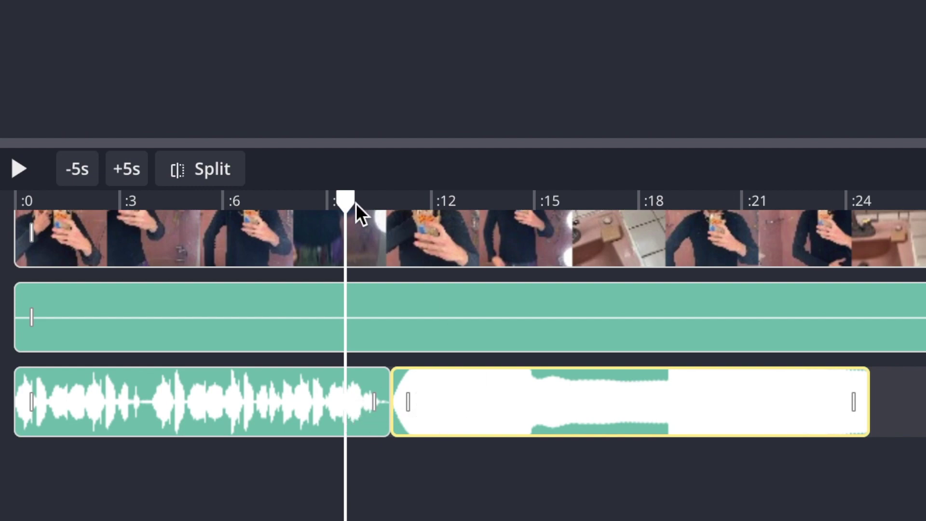
{"action": "left_click_drag", "start_coordinate": [355, 205], "coordinate": [320, 200]}
{"action": "key", "text": "space"}
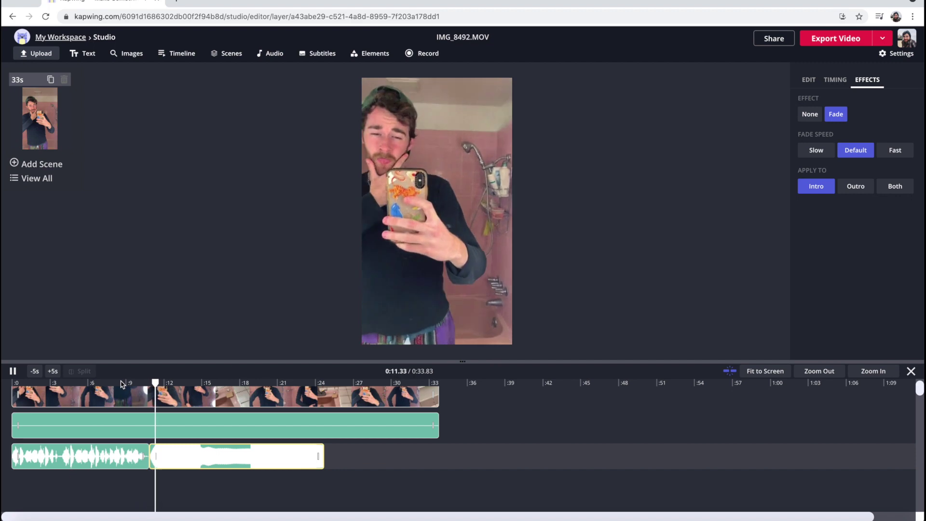
{"action": "key", "text": "space"}
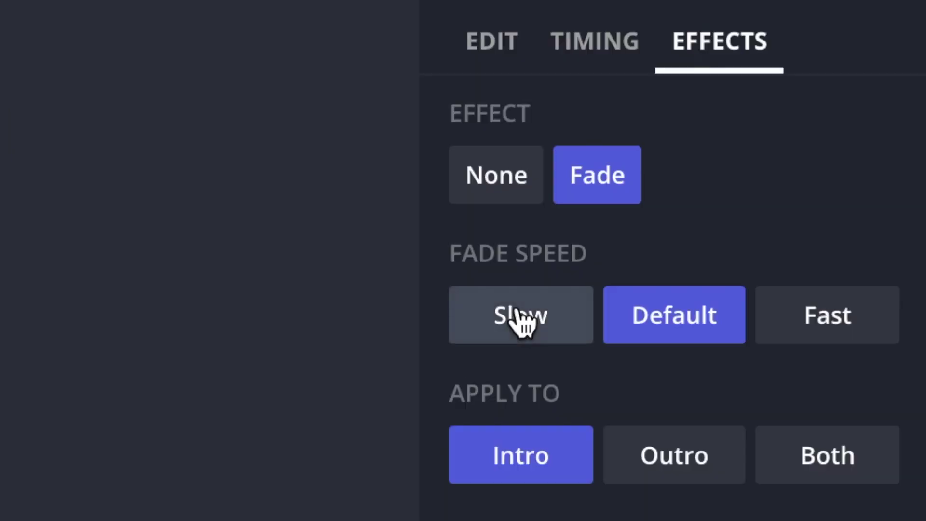
{"action": "left_click", "coordinate": [815, 151]}
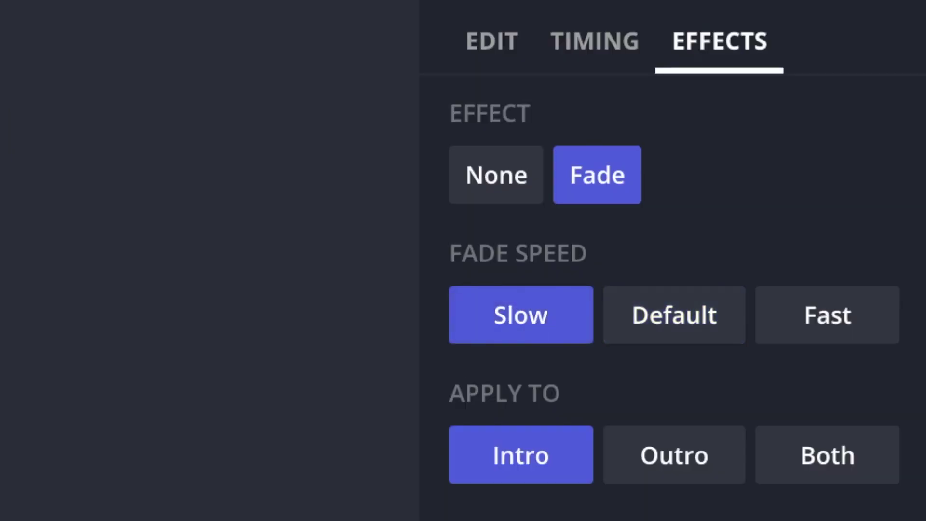
Step: Set the first clip's fade-out to Slow and preview the slower crossfade
{"action": "left_click", "coordinate": [484, 311]}
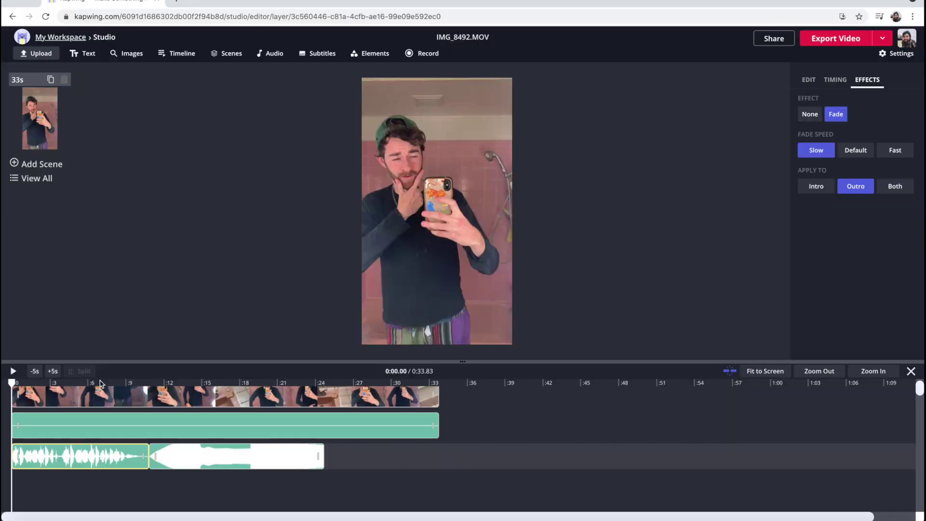
{"action": "left_click", "coordinate": [105, 383]}
{"action": "key", "text": "space"}
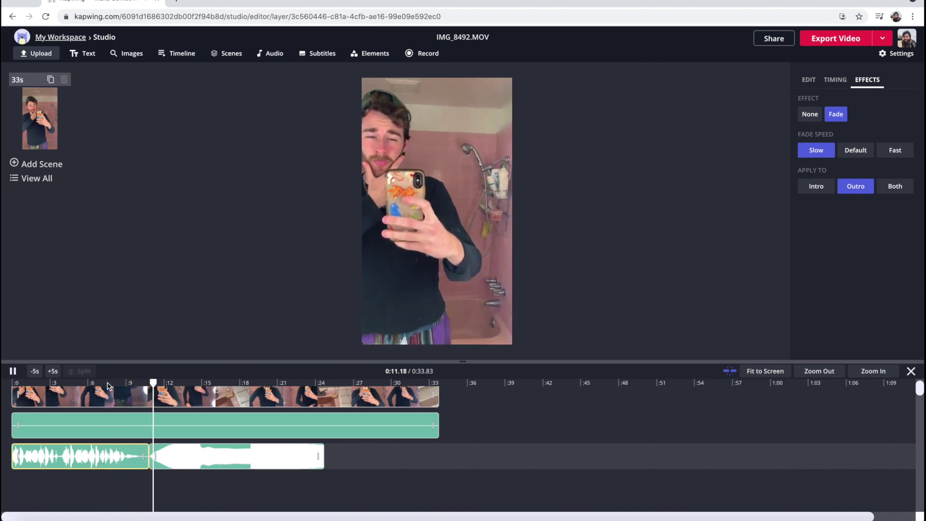
{"action": "key", "text": "space"}
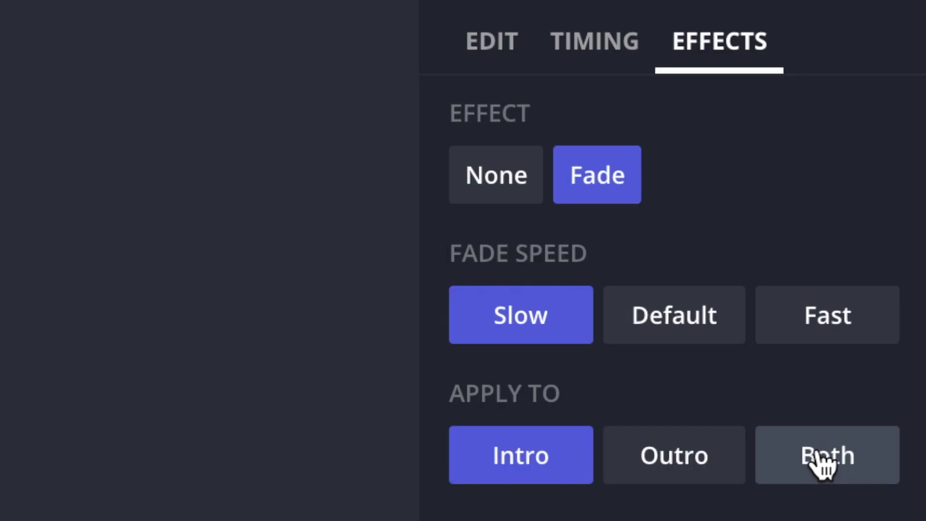
Step: Try the fade applied to Both at Fast speed, then select the main video clip
{"action": "left_click", "coordinate": [819, 475]}
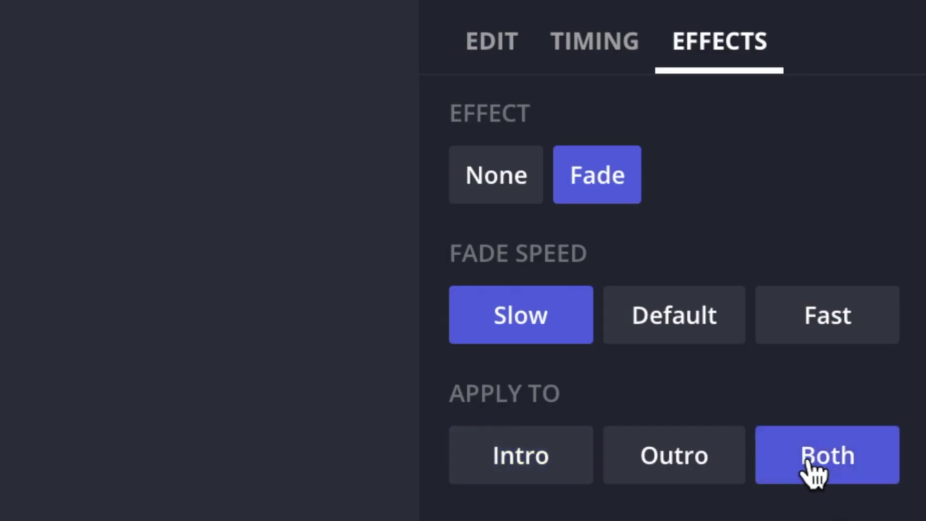
{"action": "left_click", "coordinate": [843, 319]}
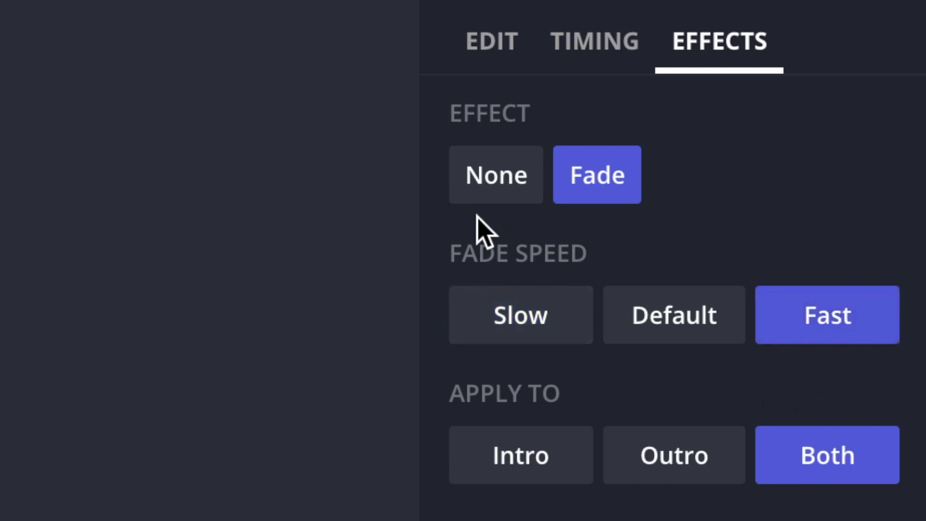
{"action": "left_click", "coordinate": [504, 197]}
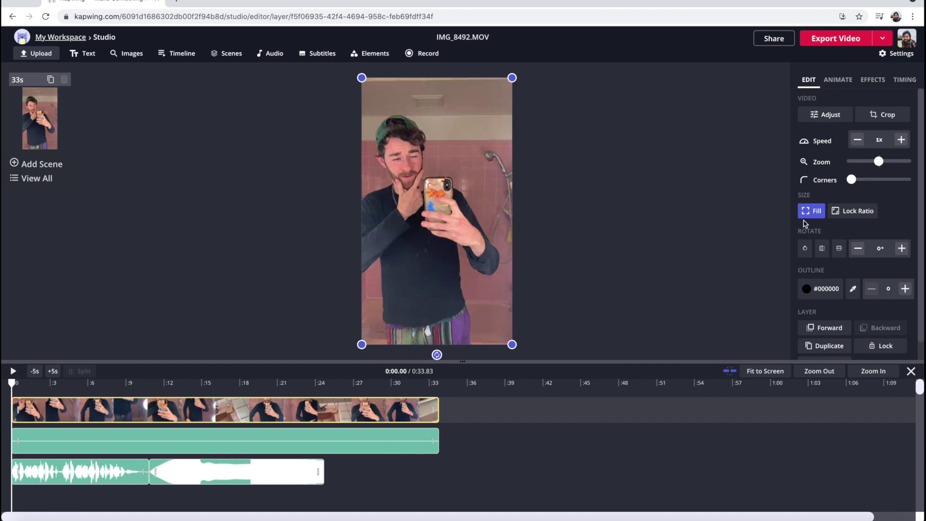
Step: Add a default Intro fade to the video's detached audio track and start exporting the video
{"action": "left_click", "coordinate": [873, 81]}
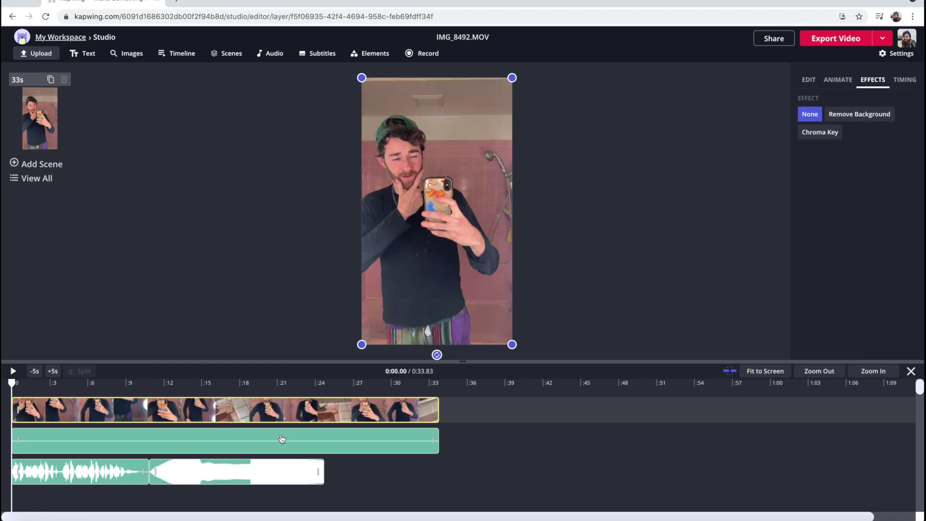
{"action": "right_click", "coordinate": [292, 407]}
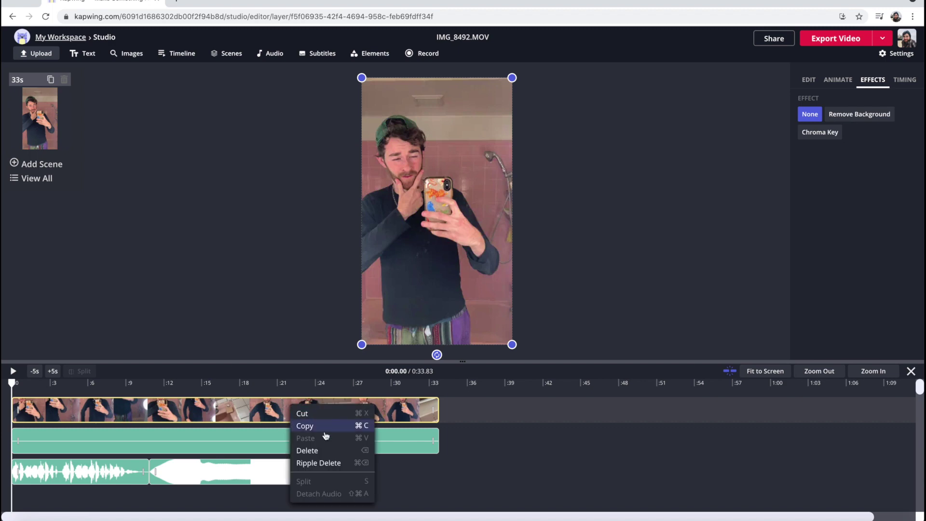
{"action": "left_click", "coordinate": [506, 428]}
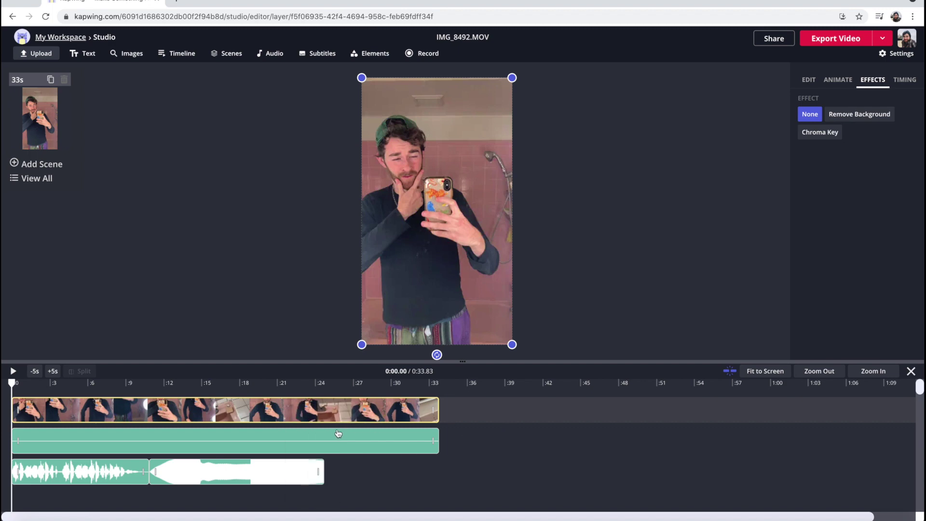
{"action": "left_click", "coordinate": [333, 439]}
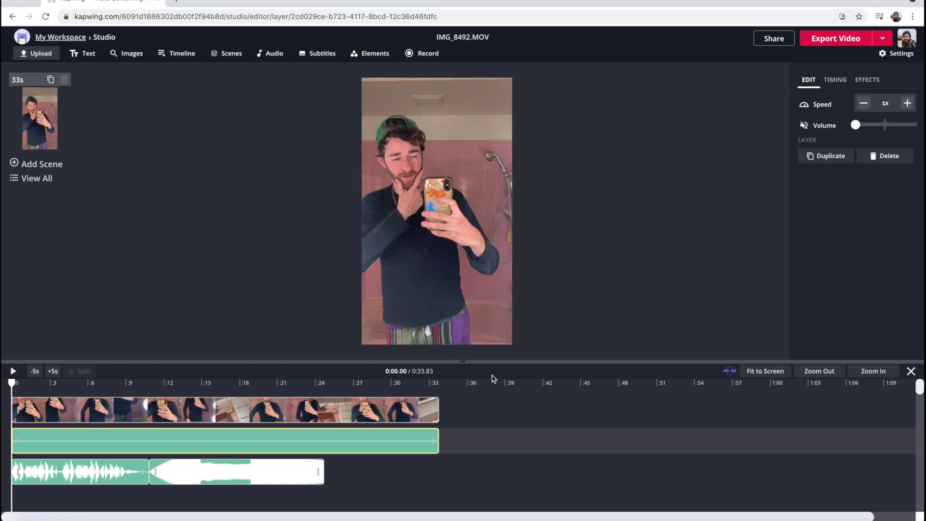
{"action": "left_click", "coordinate": [857, 81]}
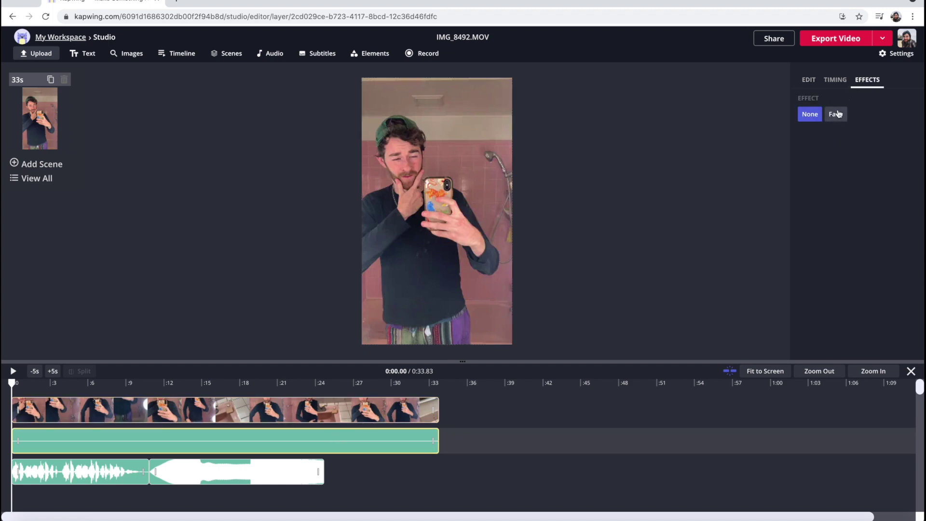
{"action": "left_click", "coordinate": [836, 114]}
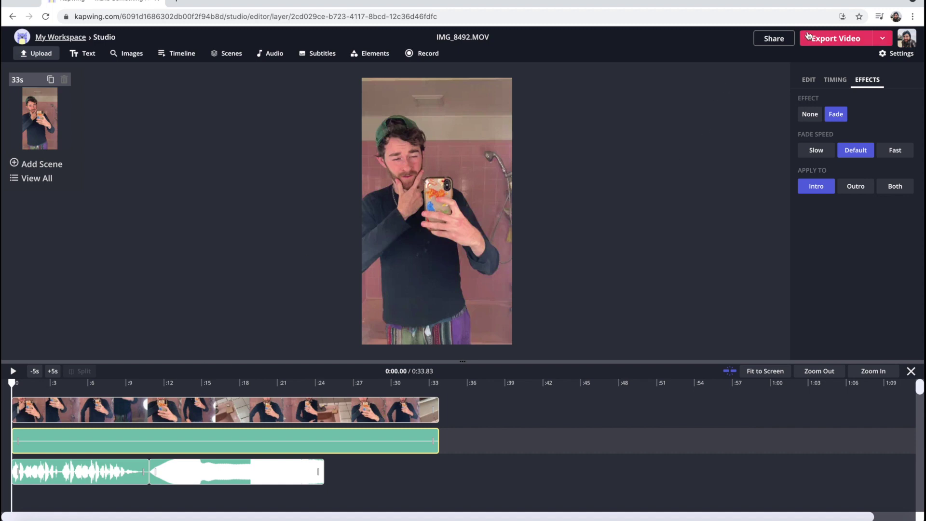
{"action": "left_click", "coordinate": [839, 39]}
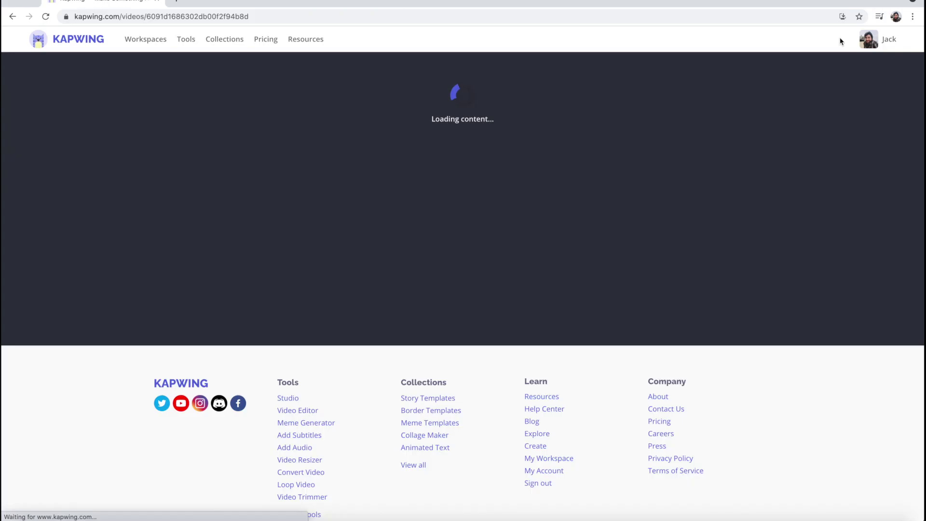